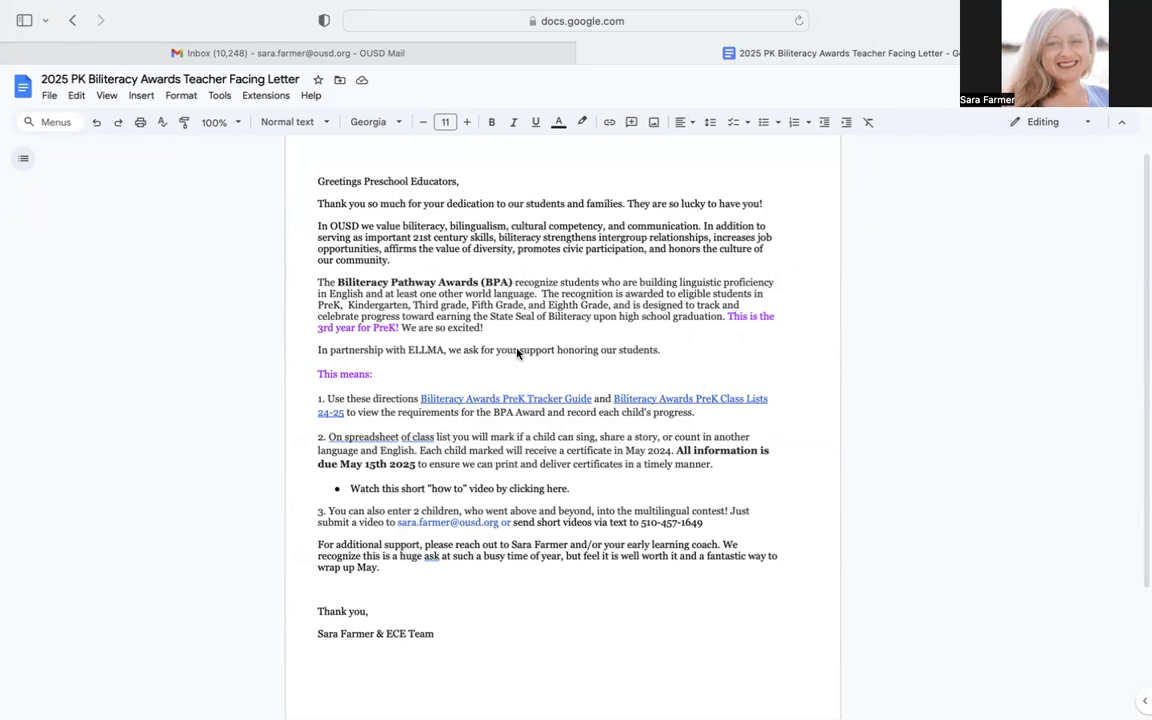
Step: Draw red annotation arrows pointing at the PreK Tracker Guide and PreK Class Lists links in the letter
left_click_drag(516, 355, 517, 373)
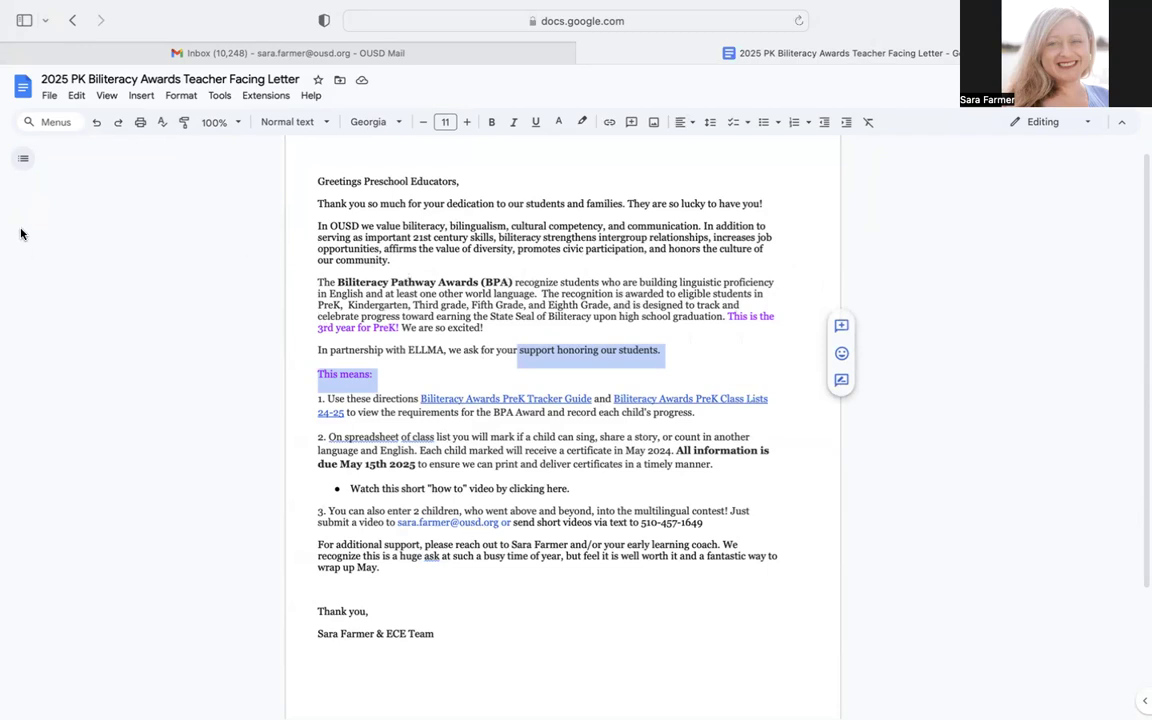
mouse_move(436, 367)
left_mouse_down()
mouse_move(439, 385)
mouse_move(424, 381)
mouse_move(445, 374)
left_mouse_up()
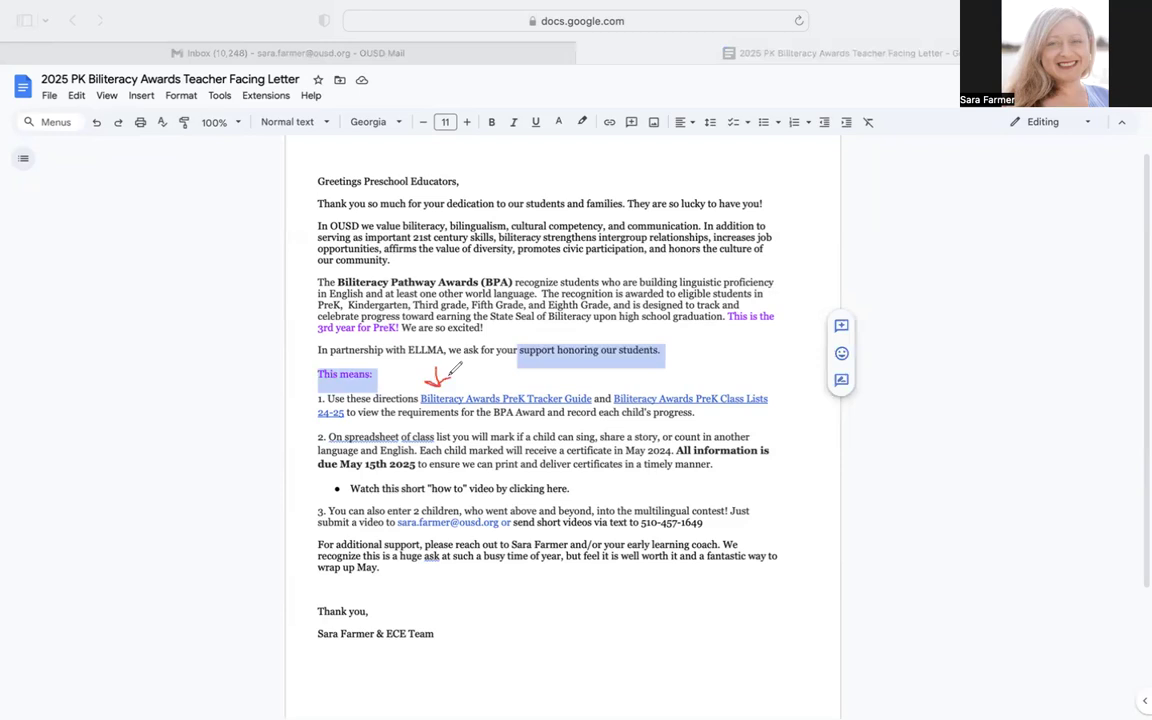
mouse_move(751, 347)
left_mouse_down()
mouse_move(750, 392)
mouse_move(777, 376)
left_mouse_up()
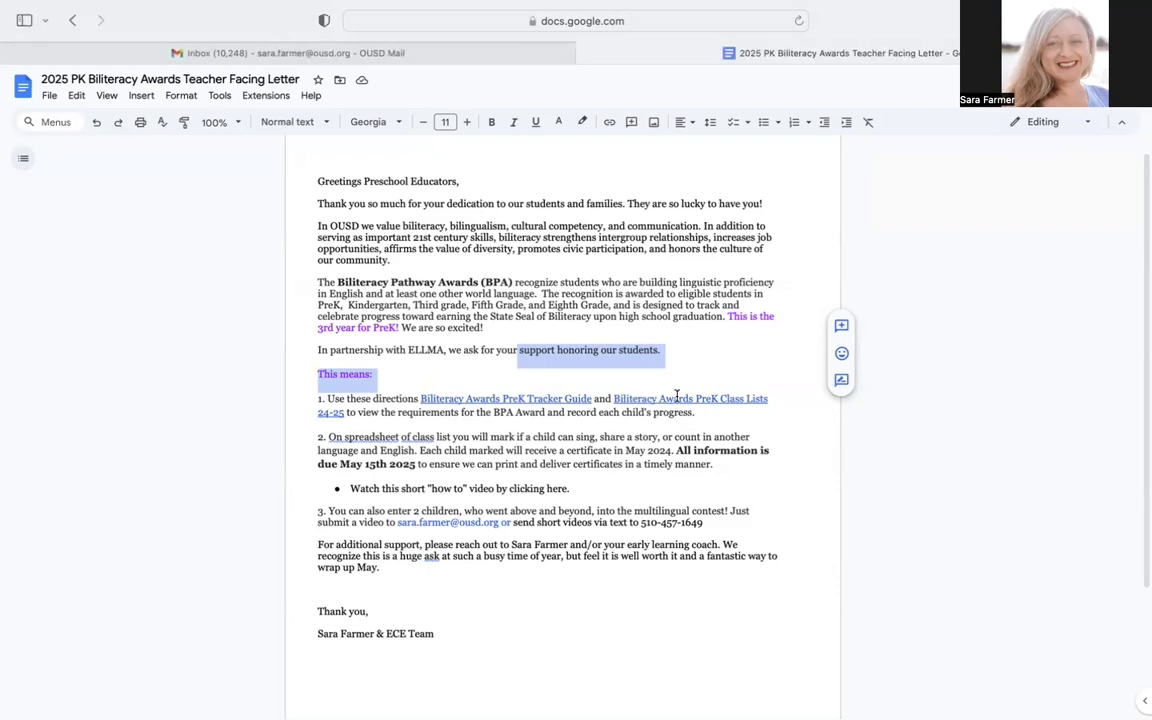
Step: Open the linked Biliteracy Awards PreK Class Lists 24-25 spreadsheet from the letter and look over its site list
left_click(678, 398)
left_click(684, 437)
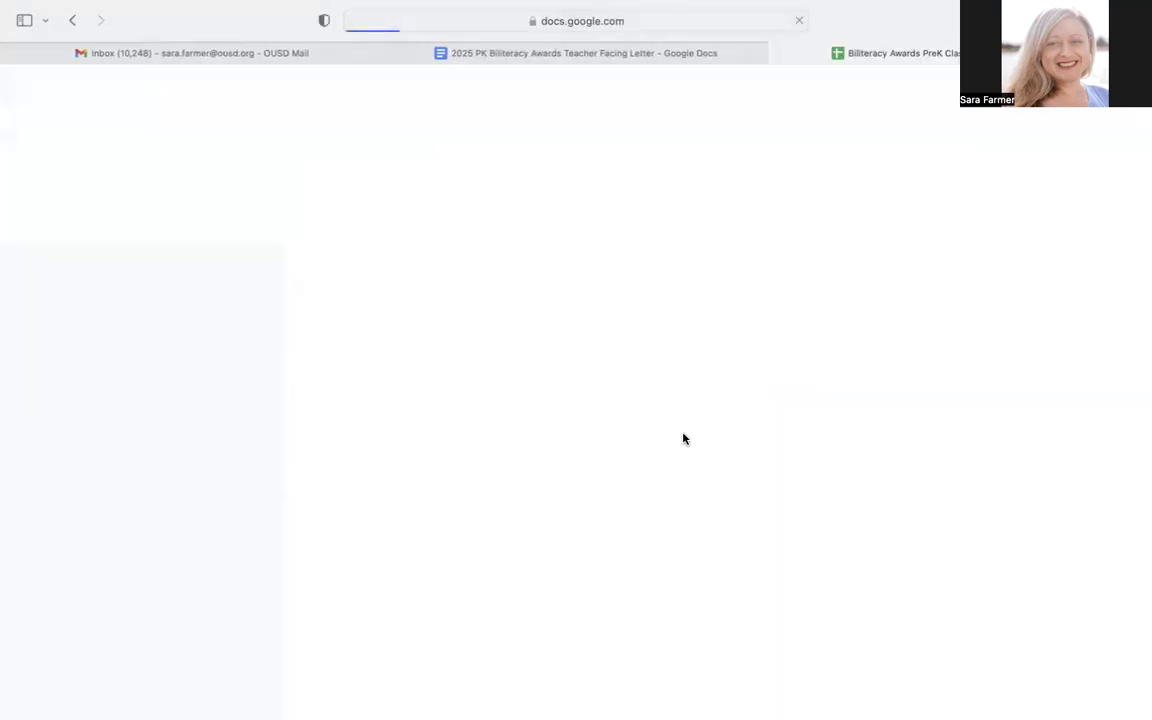
scroll(684, 438, "down", 5)
scroll(684, 438, "up", 5)
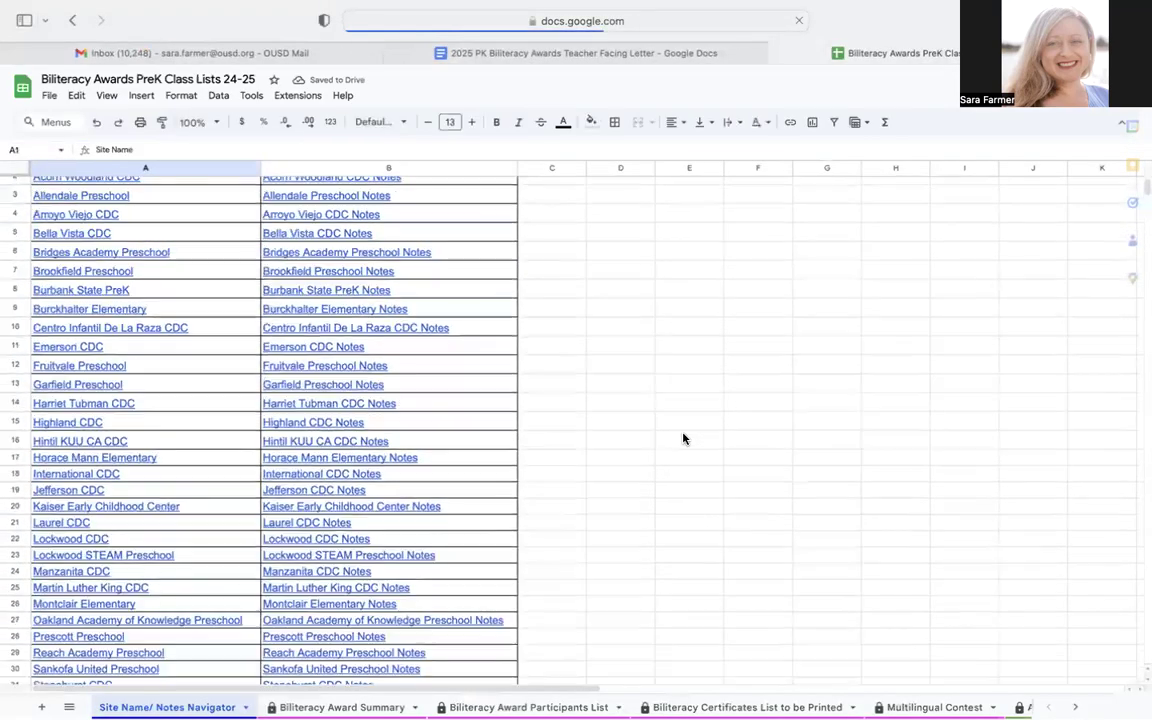
scroll(684, 438, "up", 2)
scroll(684, 438, "down", 1)
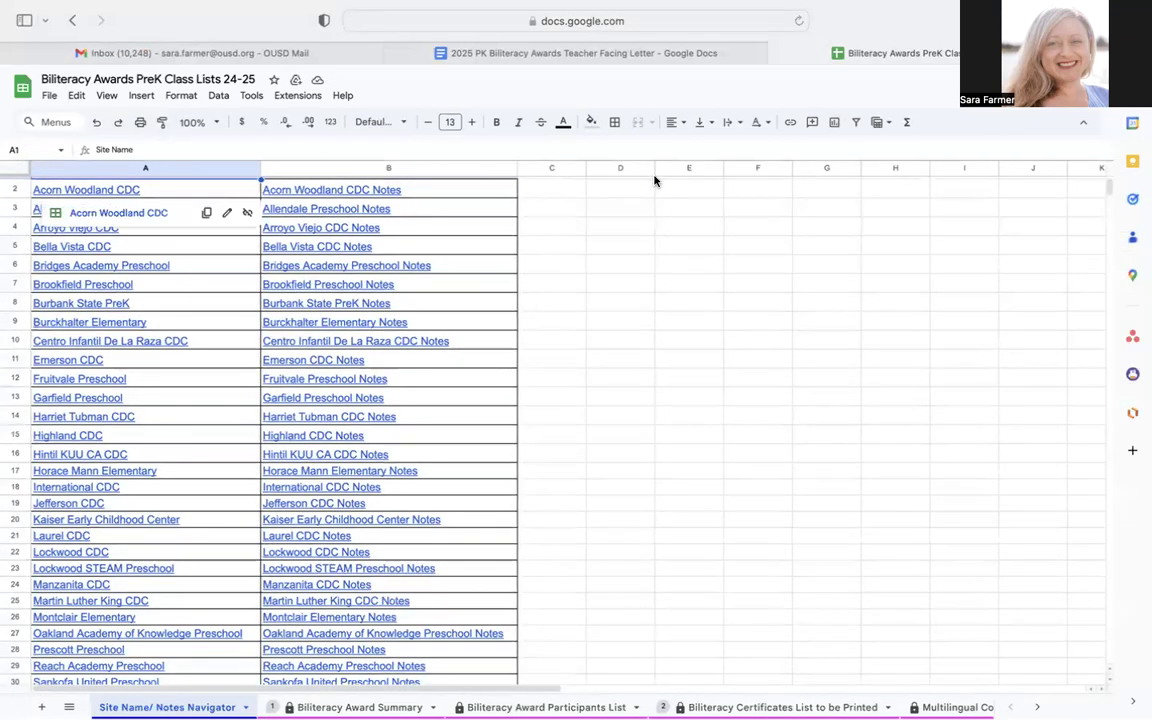
Step: Open the Garfield Preschool class list through its link in the site navigator
left_click(58, 405)
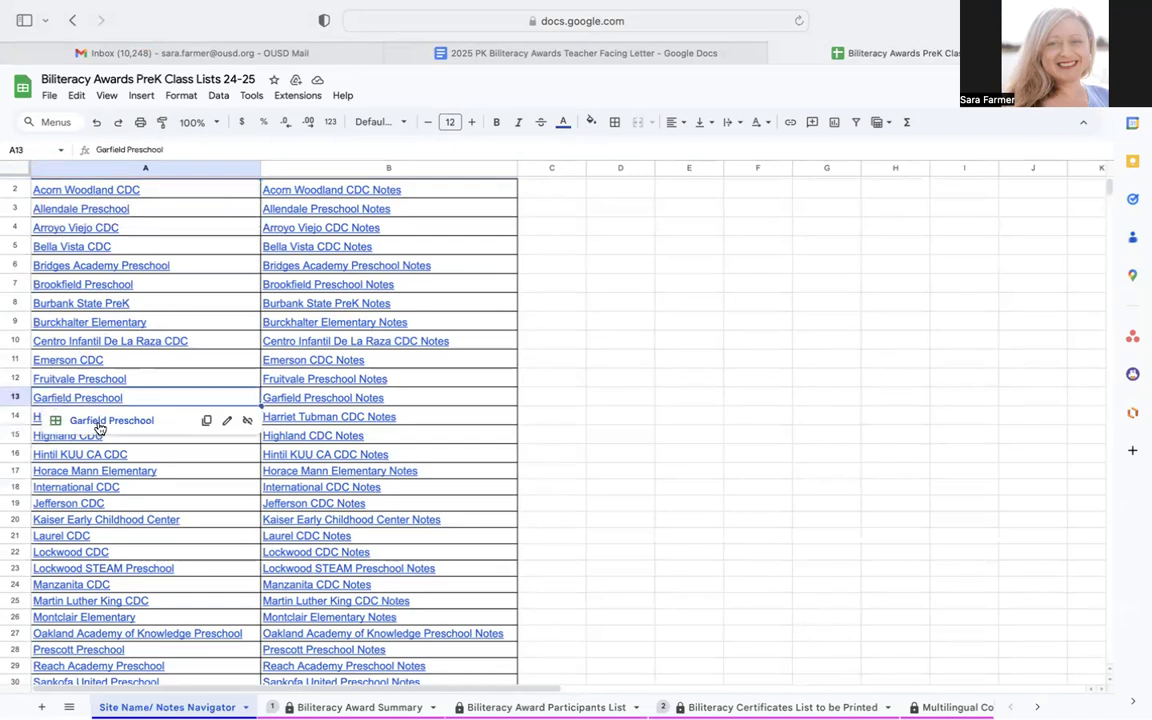
left_click(99, 424)
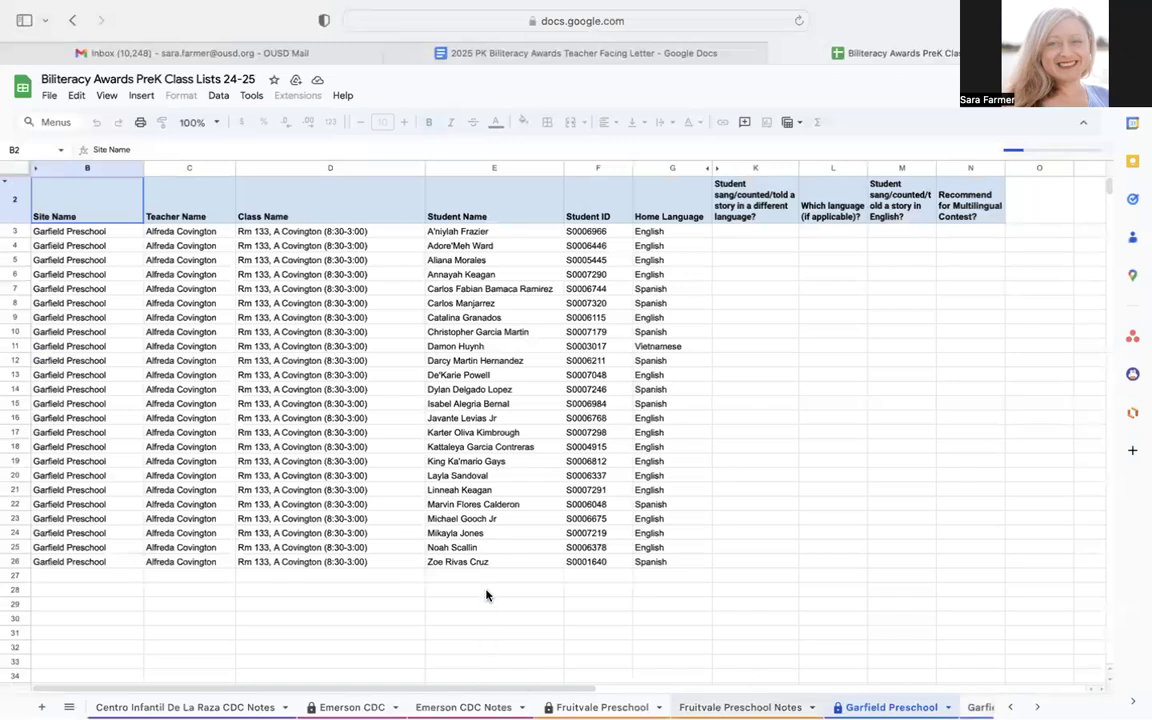
scroll(860, 702, "right", 3)
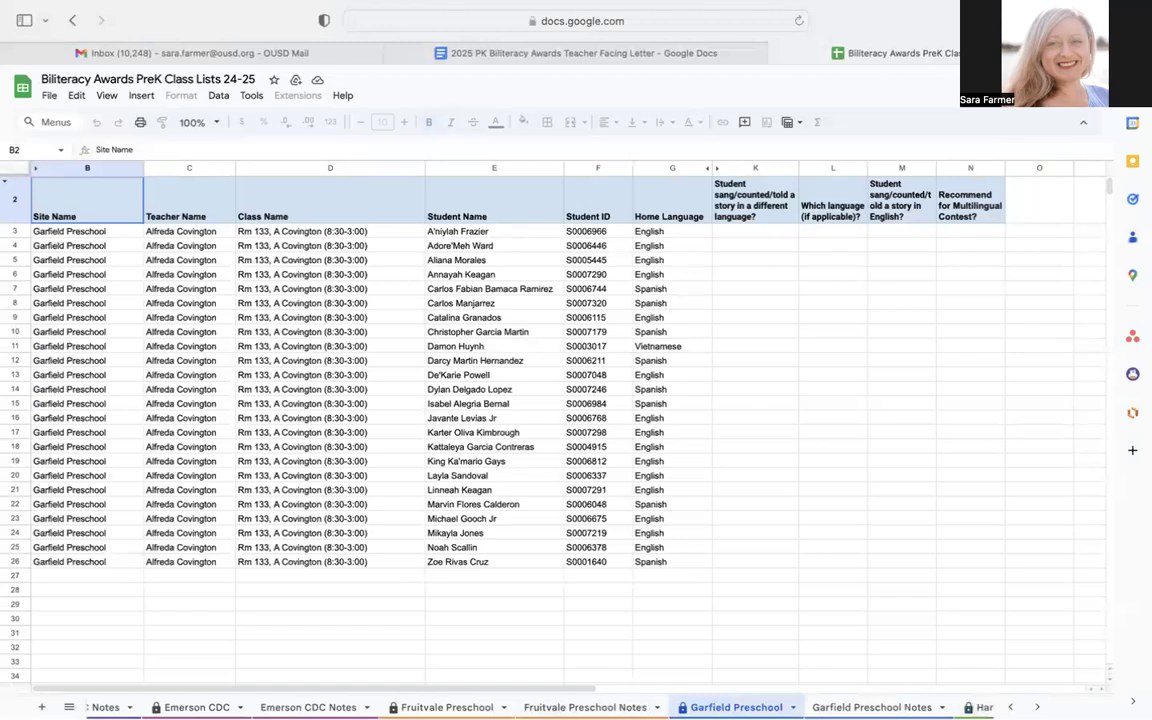
Step: Go to the Garfield Preschool Notes sheet and choose a student's name in row 2
left_click(872, 708)
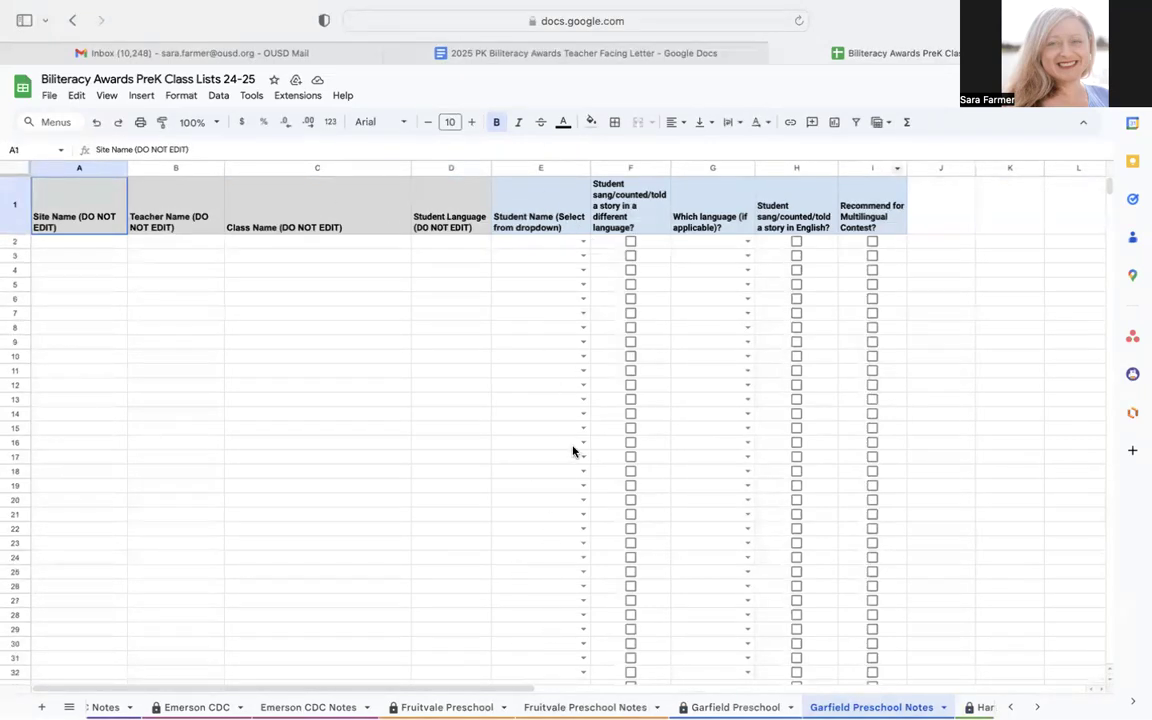
left_click(584, 242)
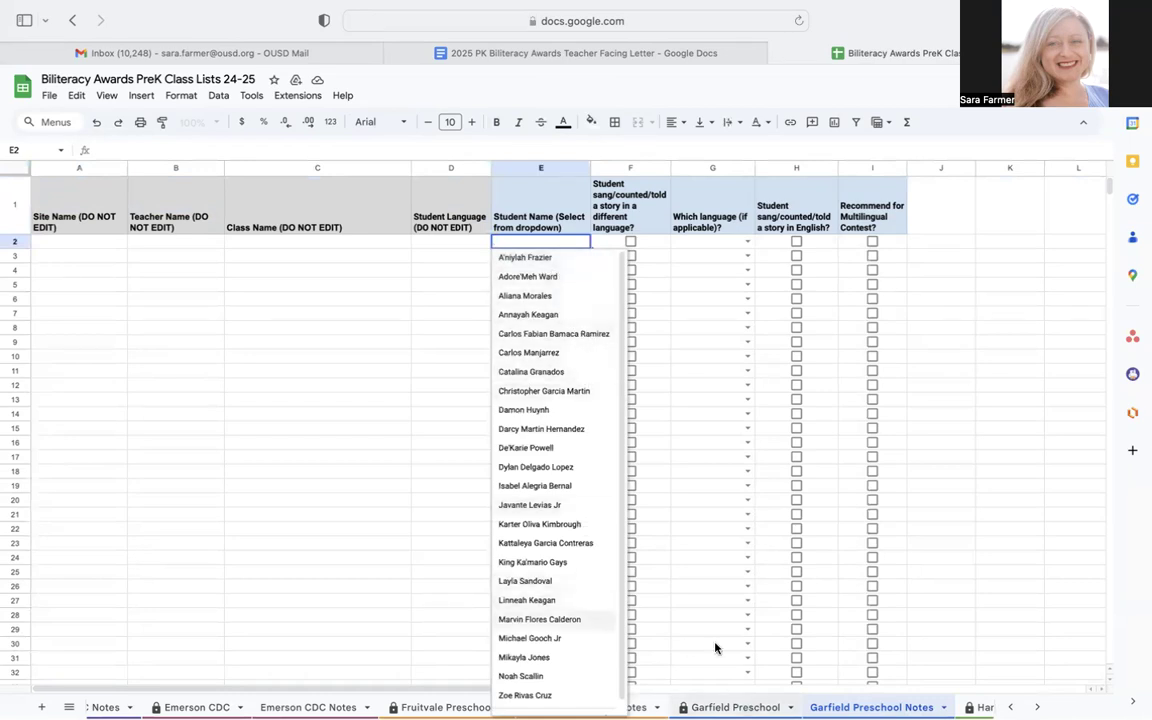
left_click(578, 353)
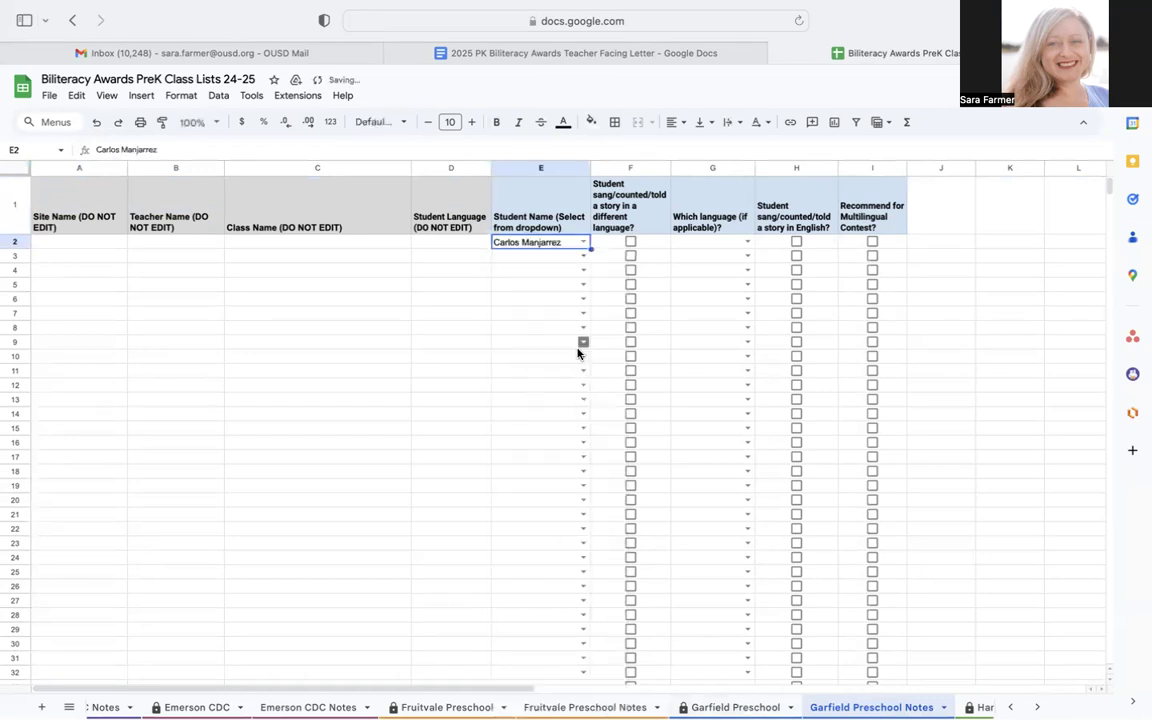
Step: Mark the row 2 student as having performed in a different language, Spanish, and in English
left_click(631, 243)
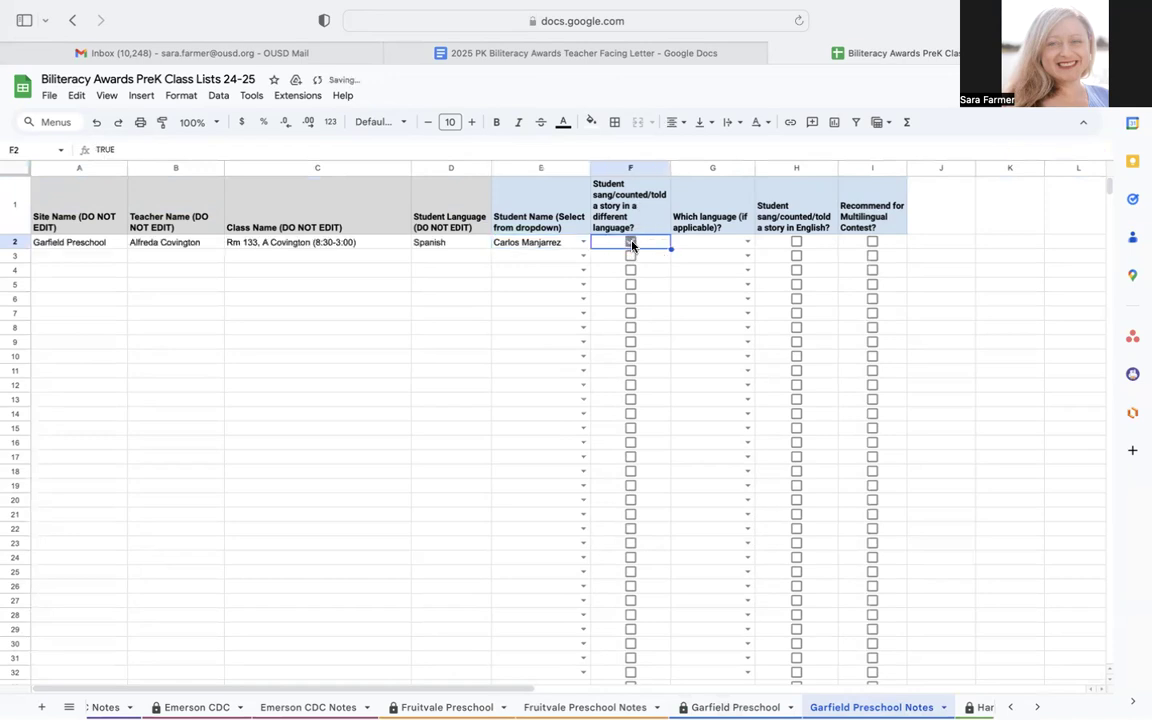
left_click(747, 245)
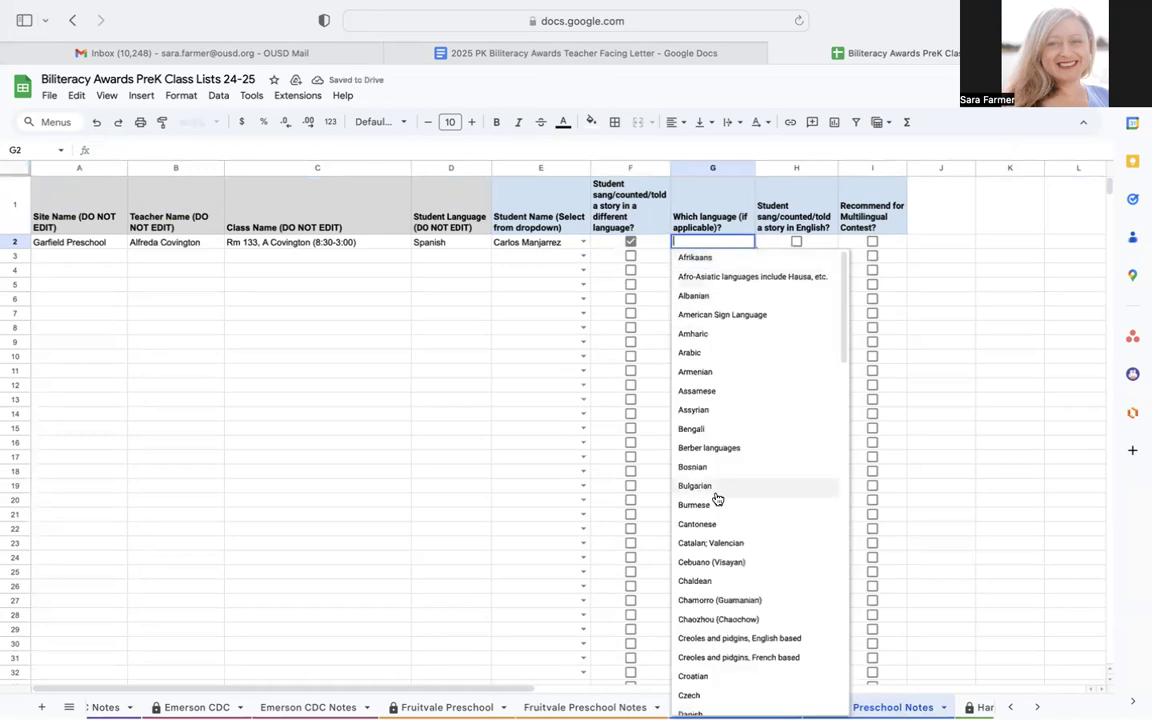
scroll(717, 498, "down", 15)
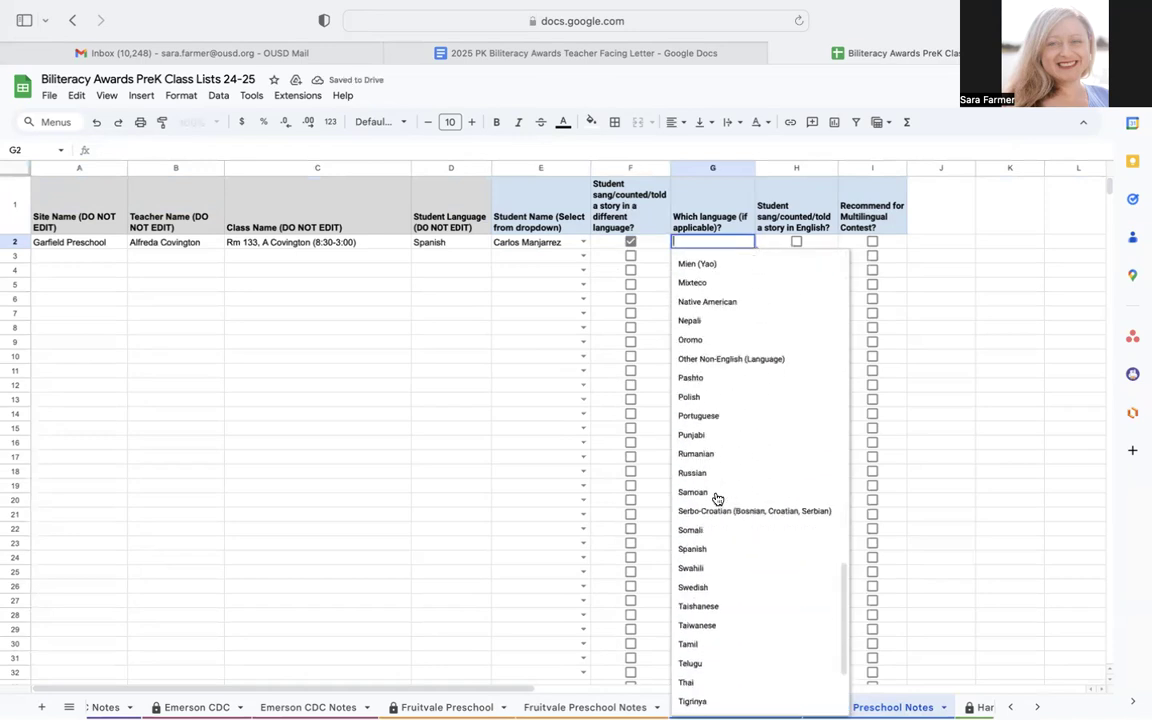
scroll(717, 498, "down", 1)
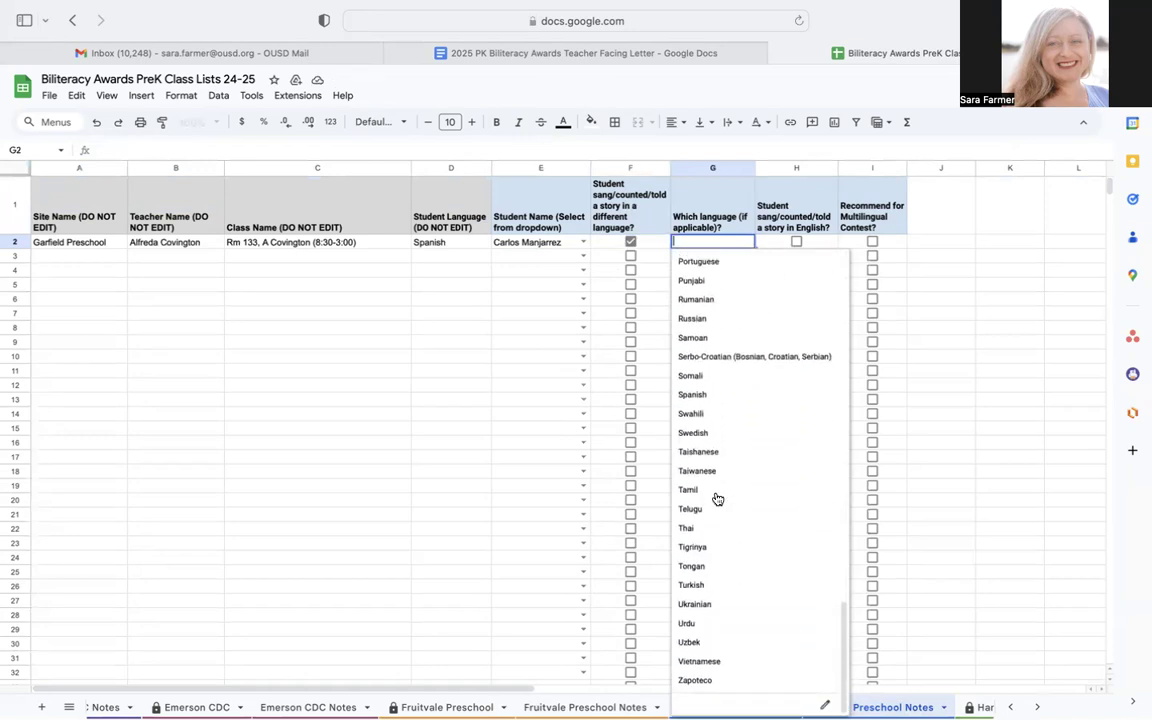
left_click(692, 399)
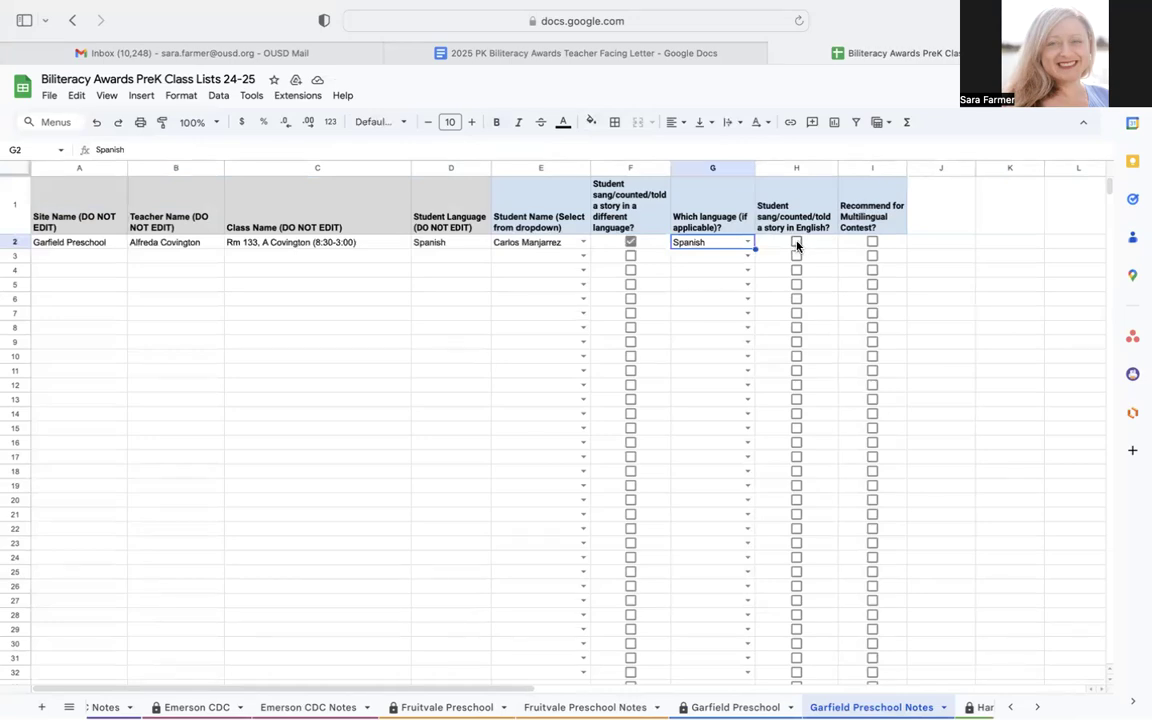
left_click(796, 242)
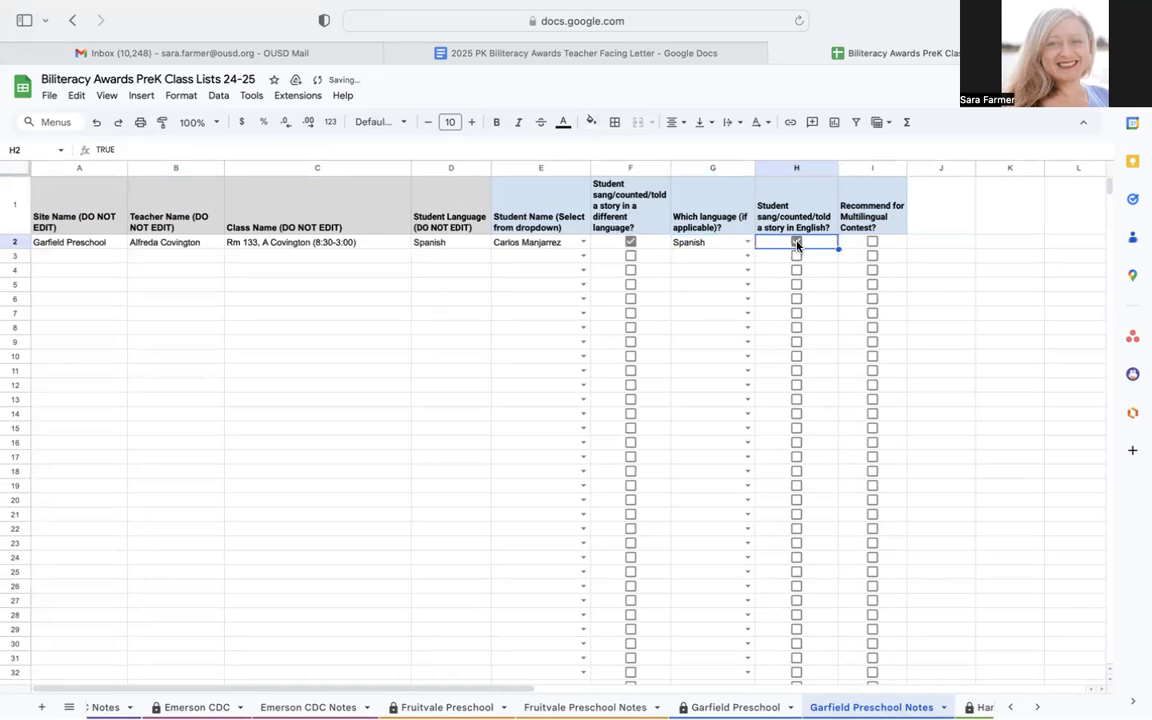
Step: Choose a second student's name for row 3 of the Garfield Preschool Notes sheet
left_click(544, 258)
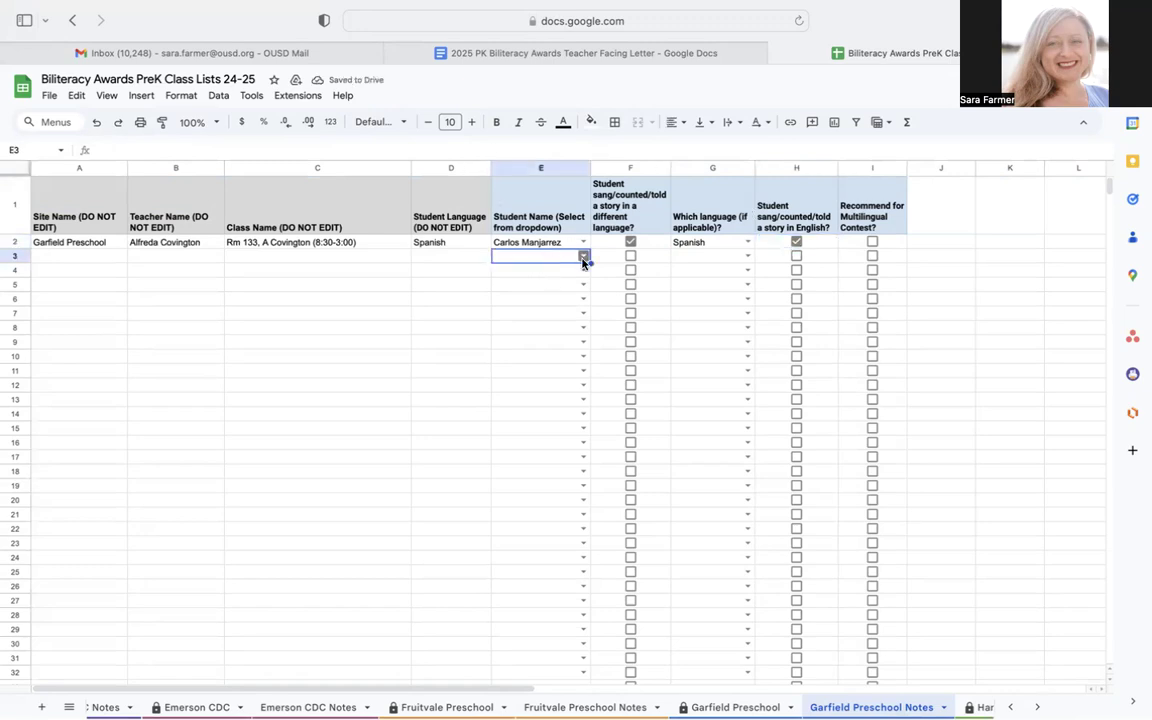
left_click(585, 258)
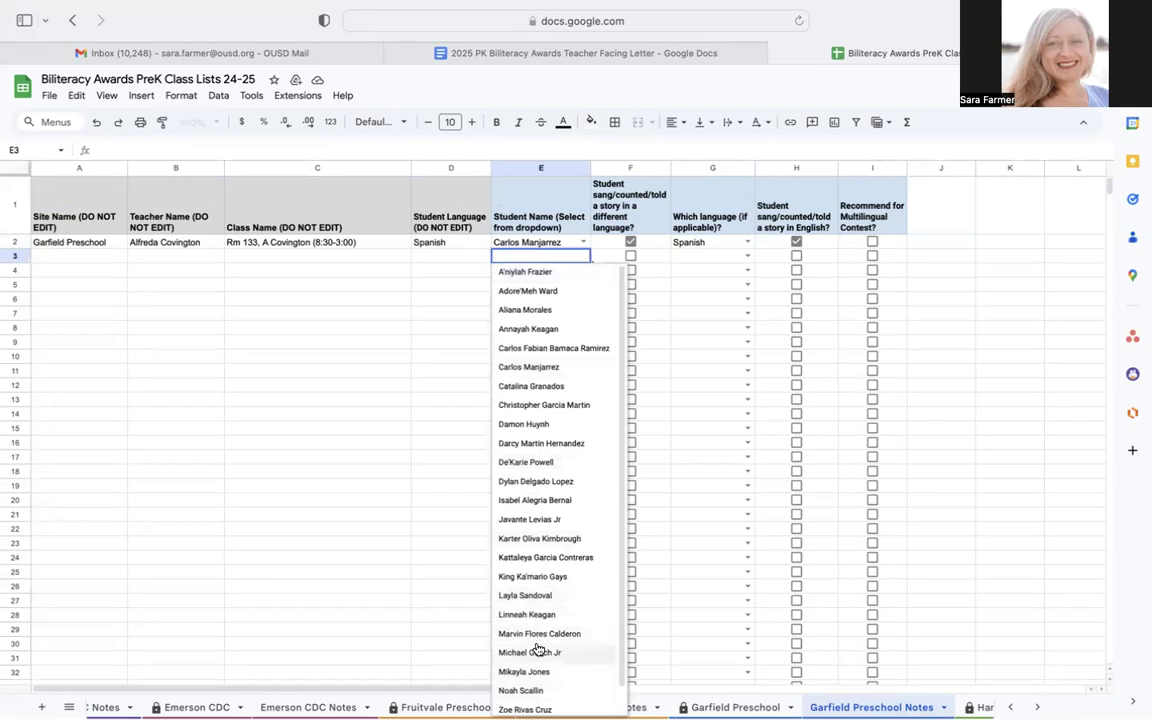
left_click(587, 484)
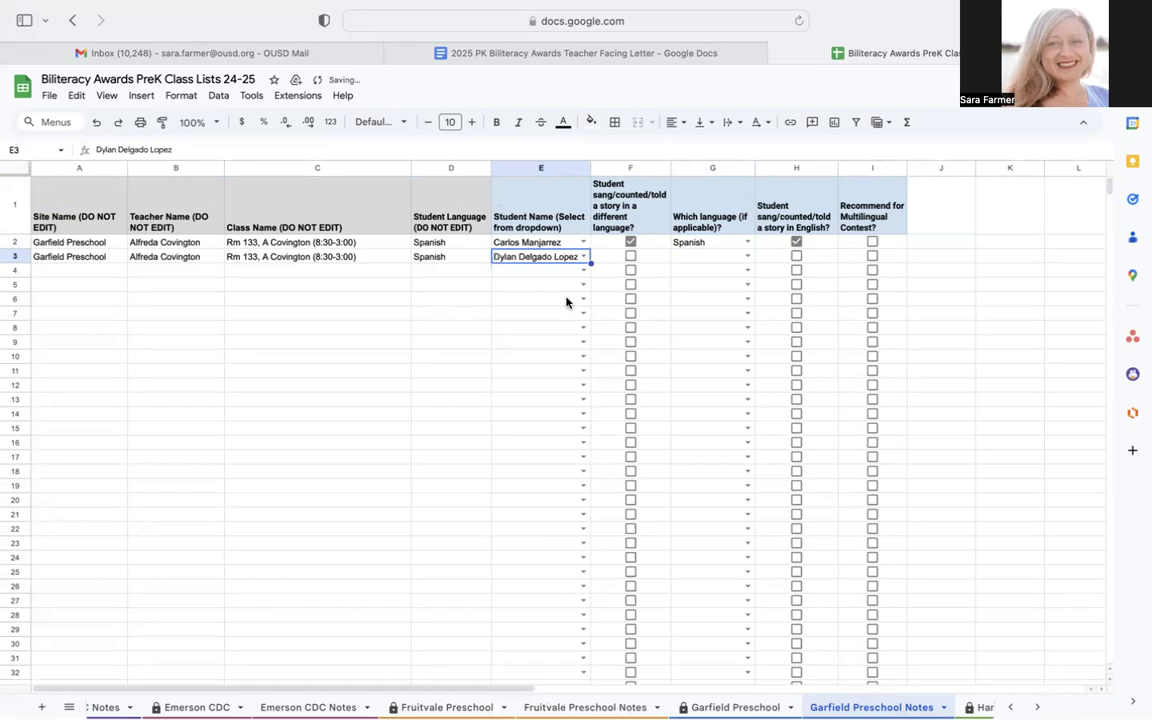
Step: Mark the row 3 student as having performed in a different language and set that language to Mam (Guatemalan)
left_click(631, 257)
key("Tab")
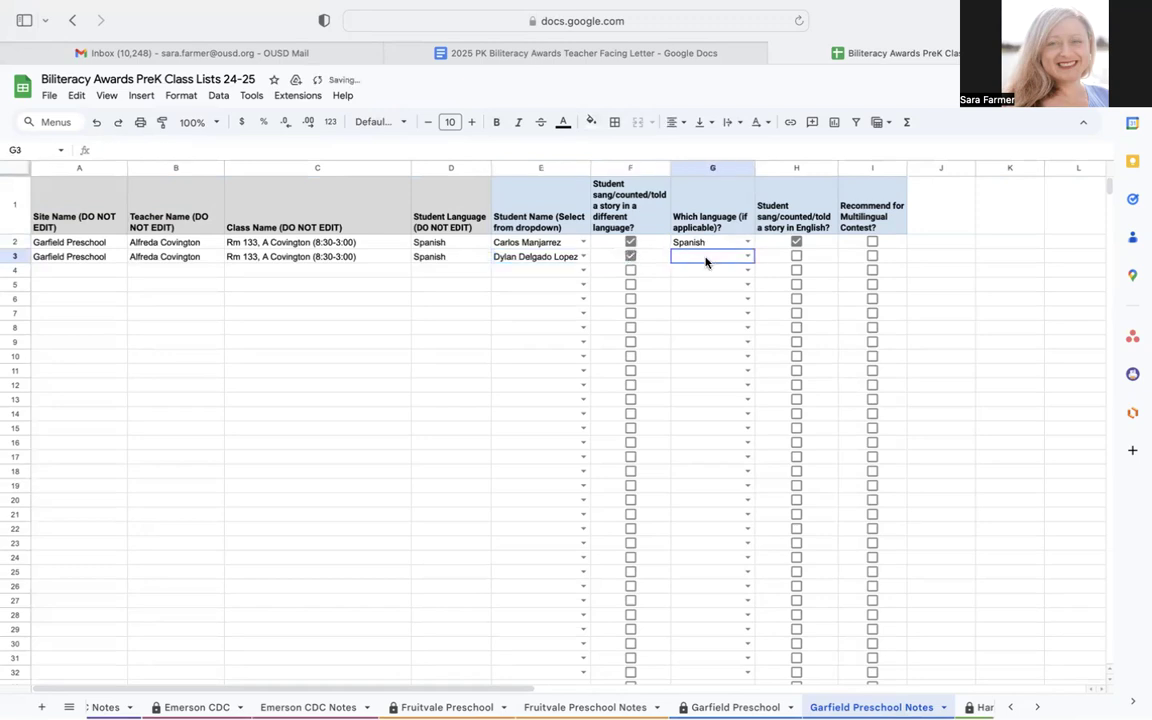
left_click(744, 258)
scroll(717, 457, "down", 10)
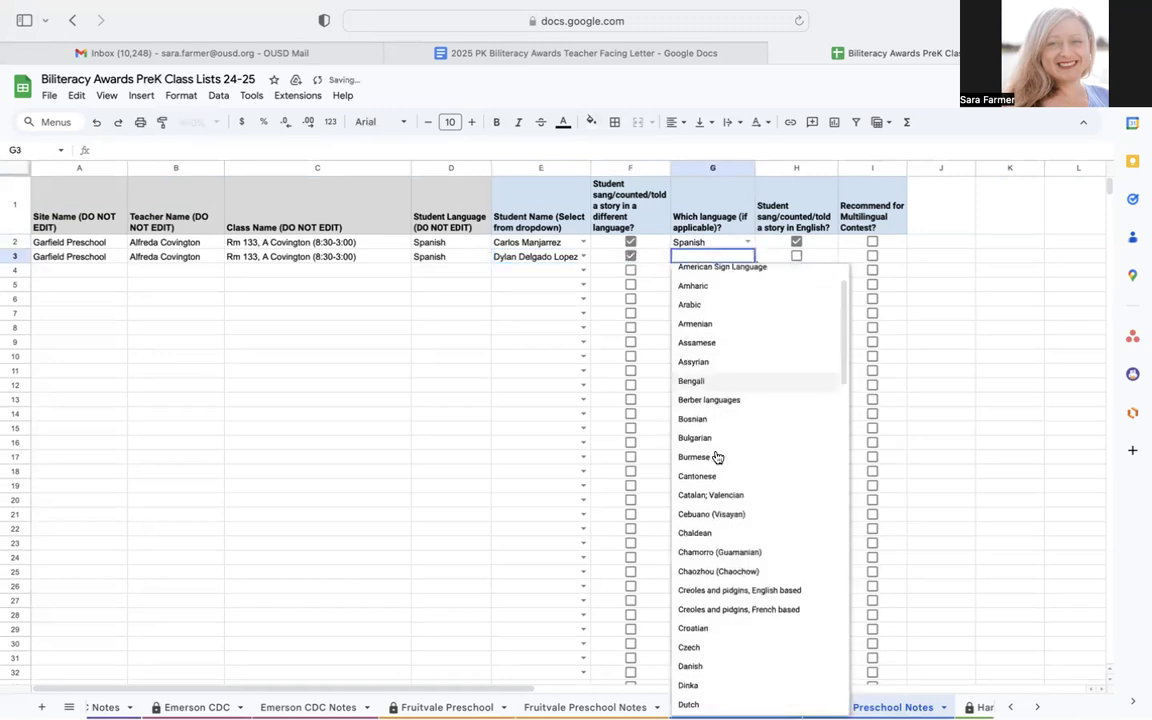
scroll(717, 457, "down", 5)
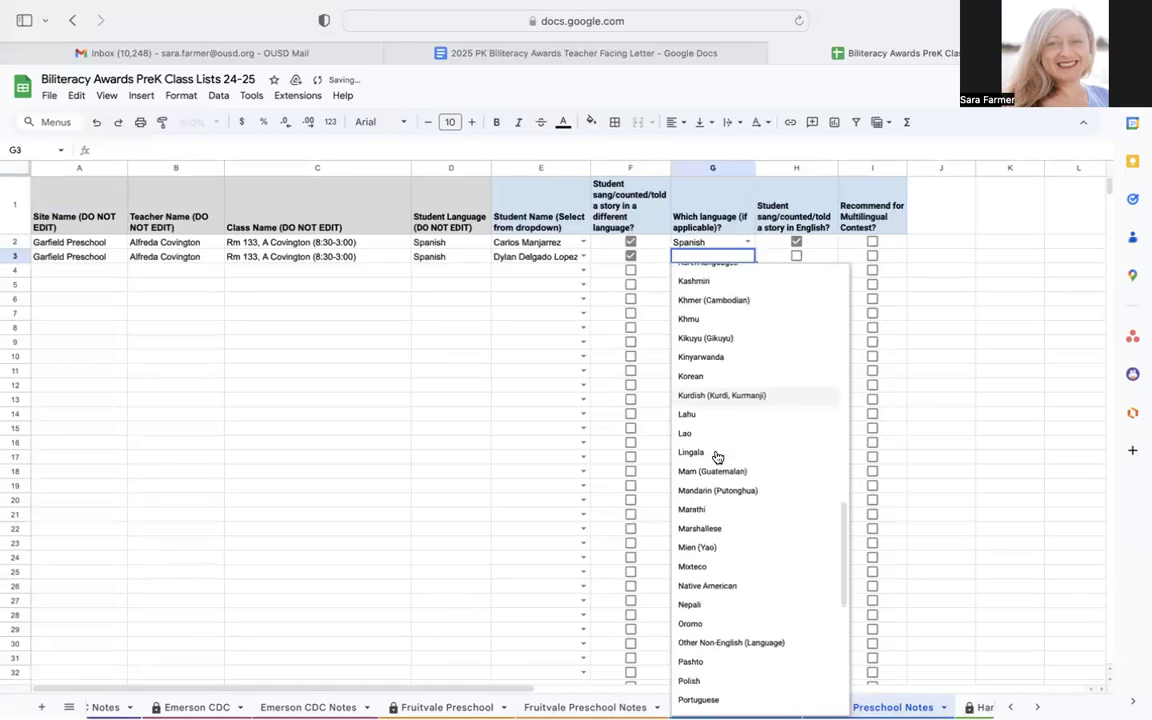
scroll(730, 300, "up", 2)
left_click(712, 289)
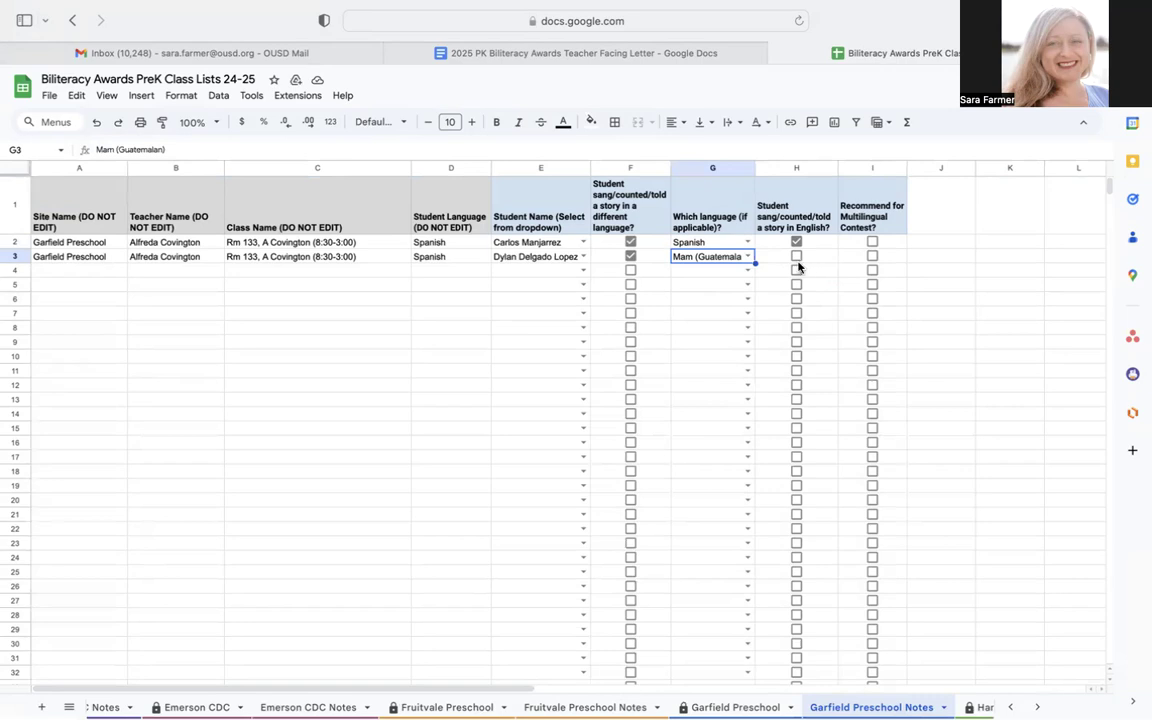
Step: Mark the row 3 student as having performed in English and recommend the student for the Multilingual Contest
left_click(796, 257)
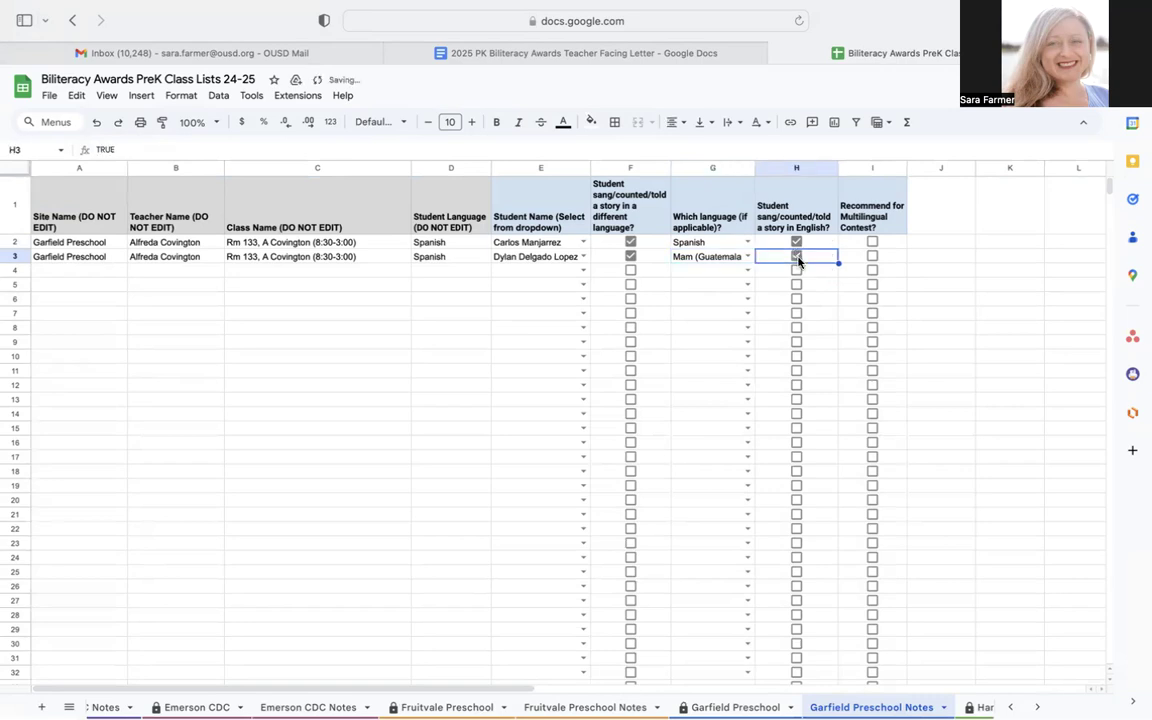
left_click(873, 258)
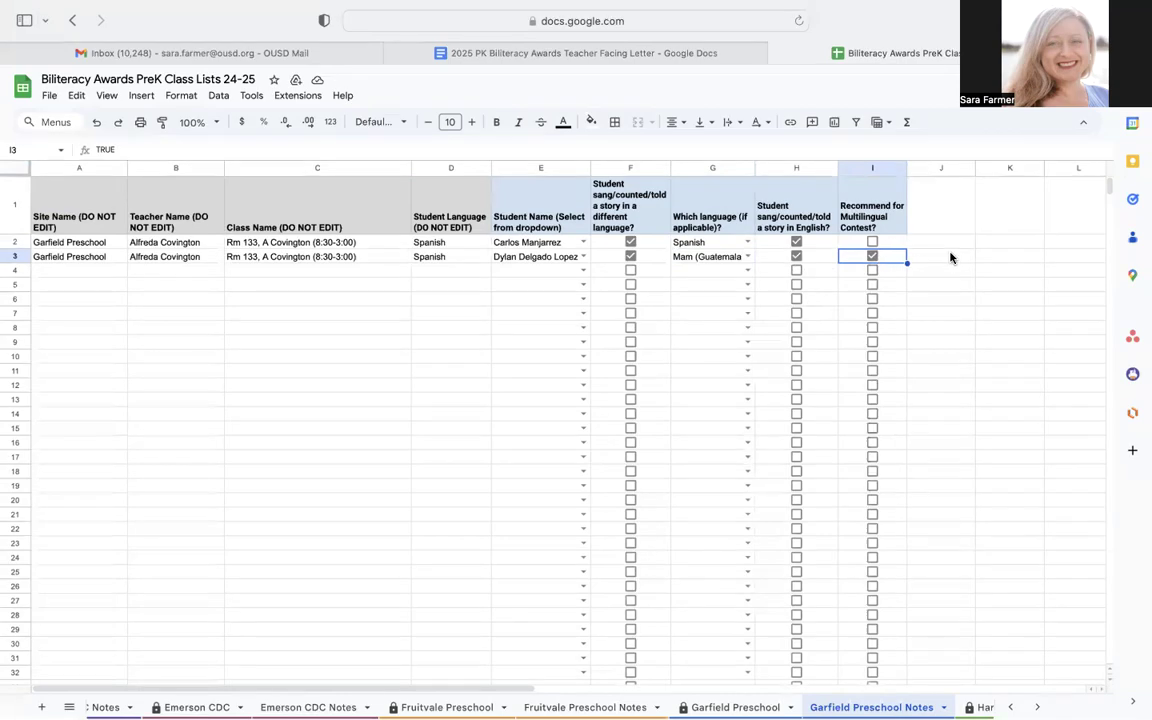
Step: Highlight the phone number for texting contest videos in the letter, and return to the class lists spreadsheet
left_click(712, 52)
scroll(610, 452, "down", 4)
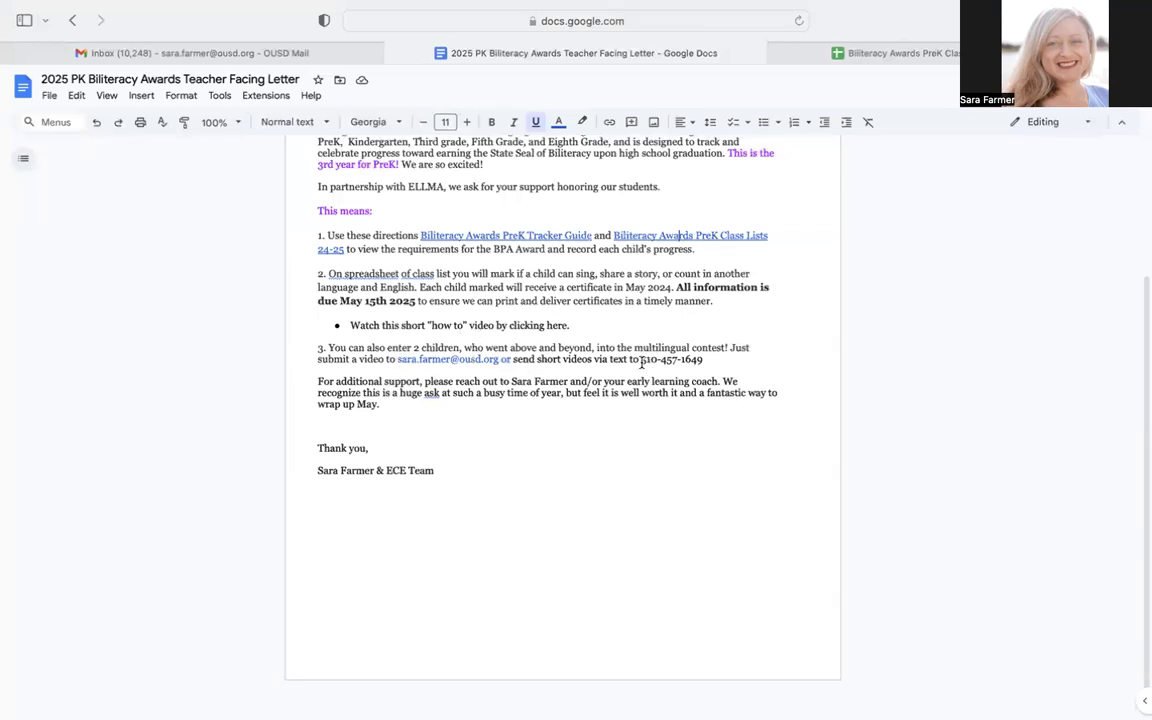
left_click_drag(641, 359, 703, 359)
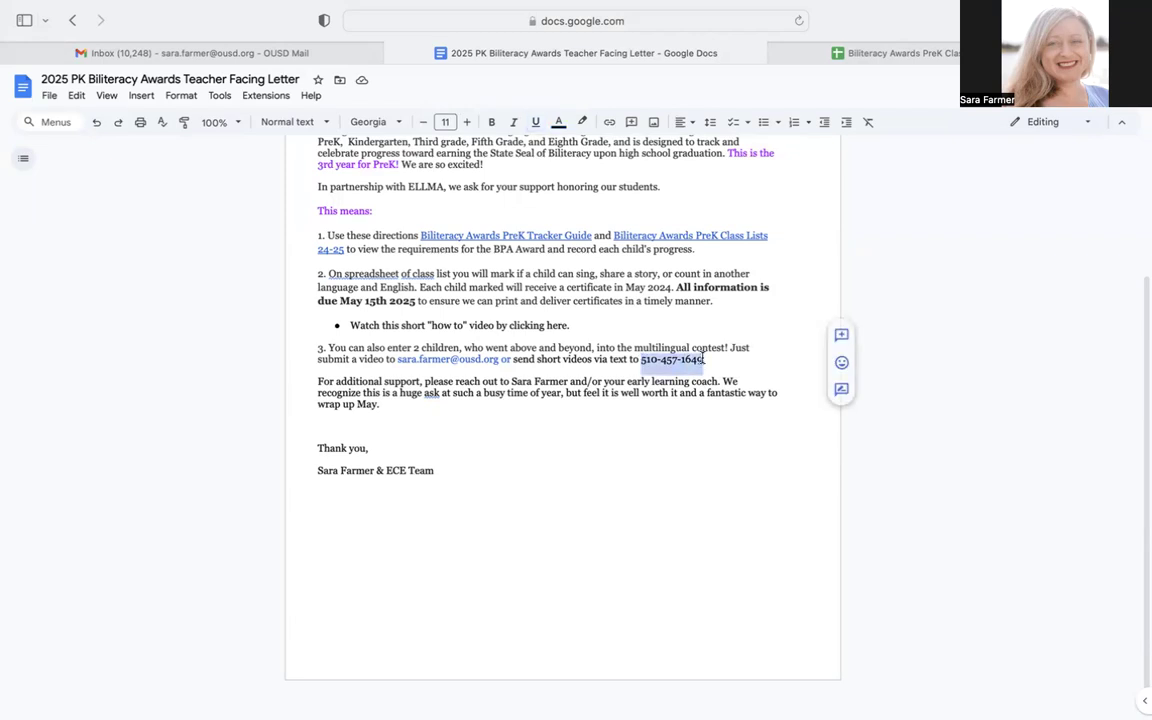
left_click(884, 53)
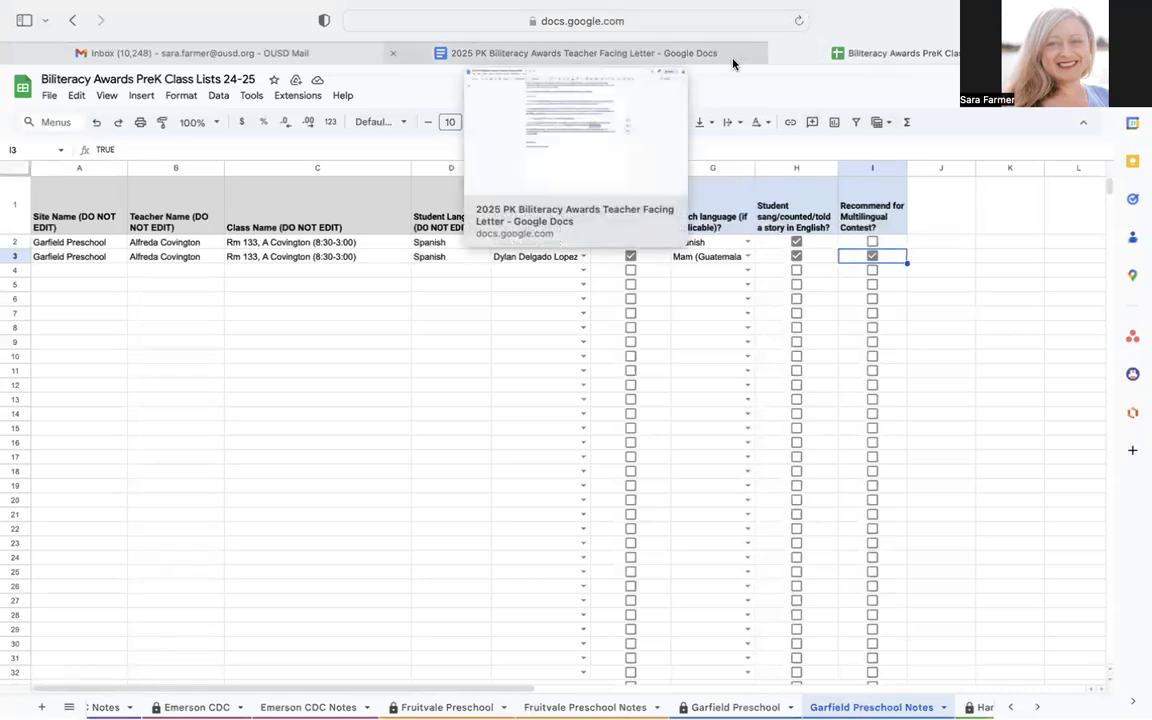
mouse_move(734, 54)
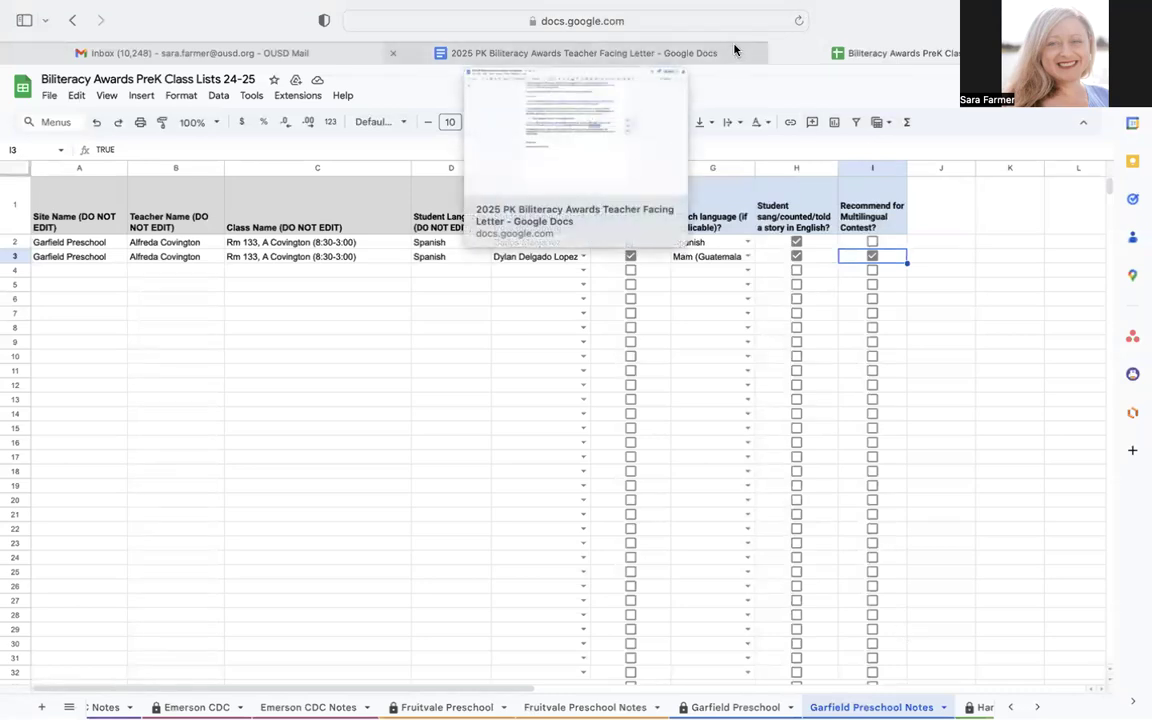